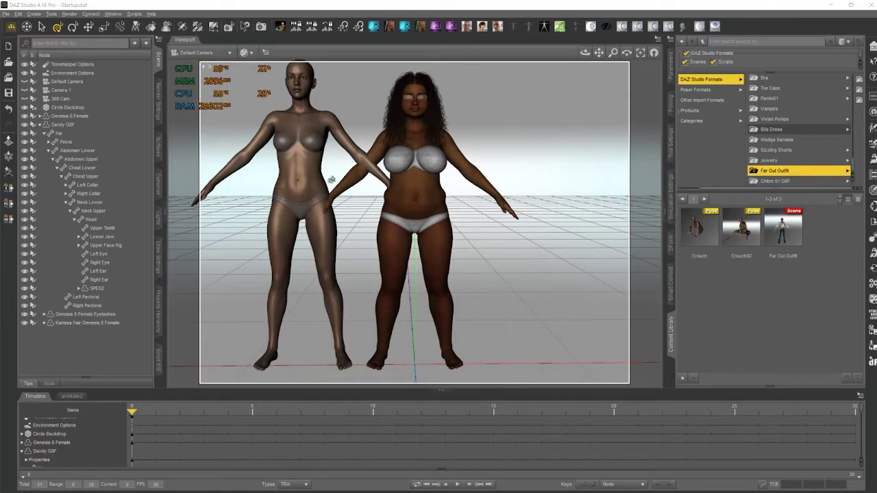
Step: Select the Sandy G8F figure in the scene
click(311, 161)
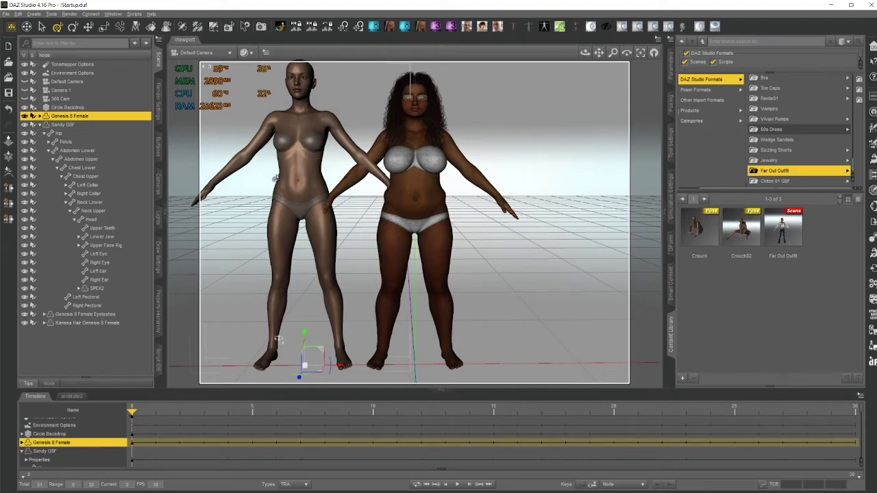
click(412, 200)
click(574, 272)
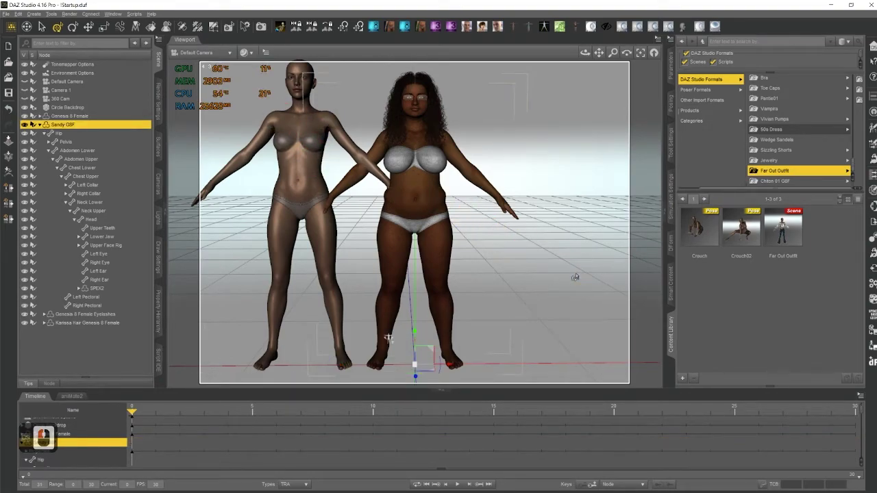
middle_drag(553, 272, 518, 268)
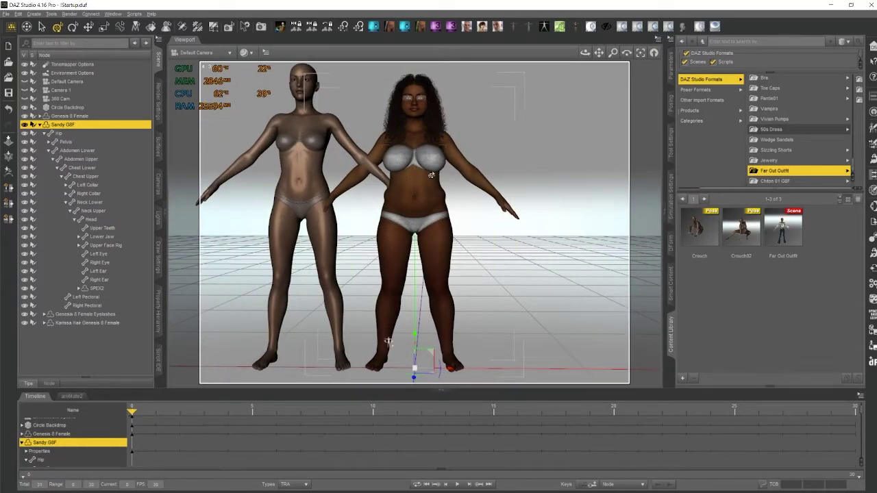
drag(516, 244, 519, 241)
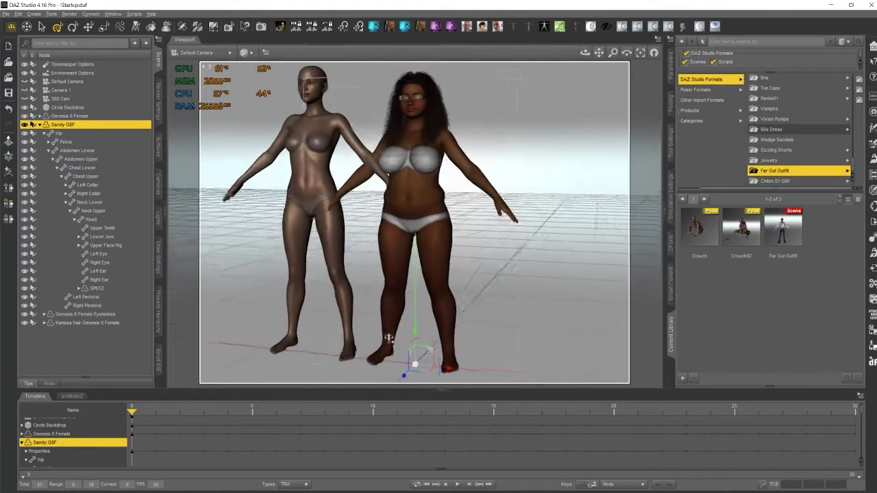
middle_drag(389, 338, 389, 340)
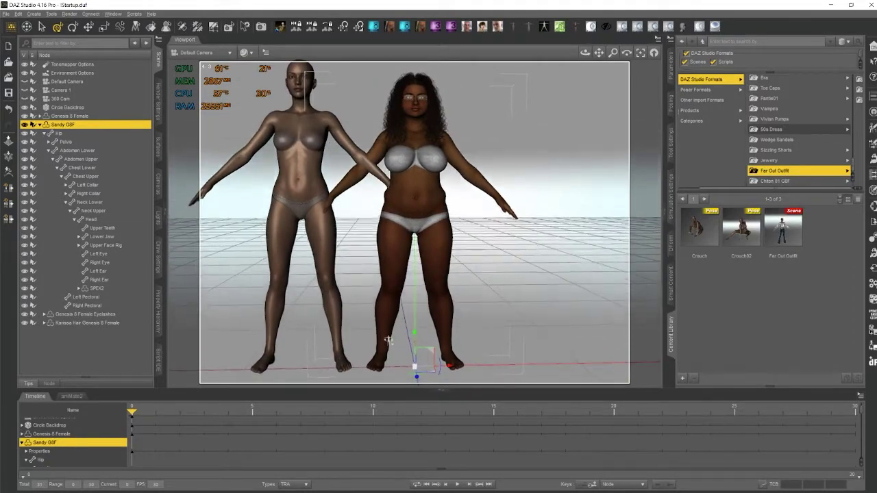
middle_drag(499, 273, 498, 271)
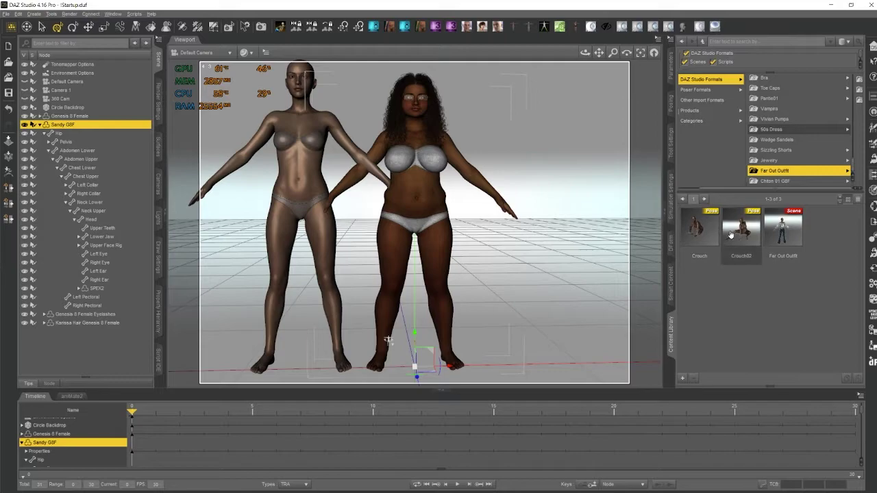
Step: Browse the content library's Far Out Outfit folder down to People, Genesis 8 Female, Clothing, CCox, Far Out Outfit
click(783, 175)
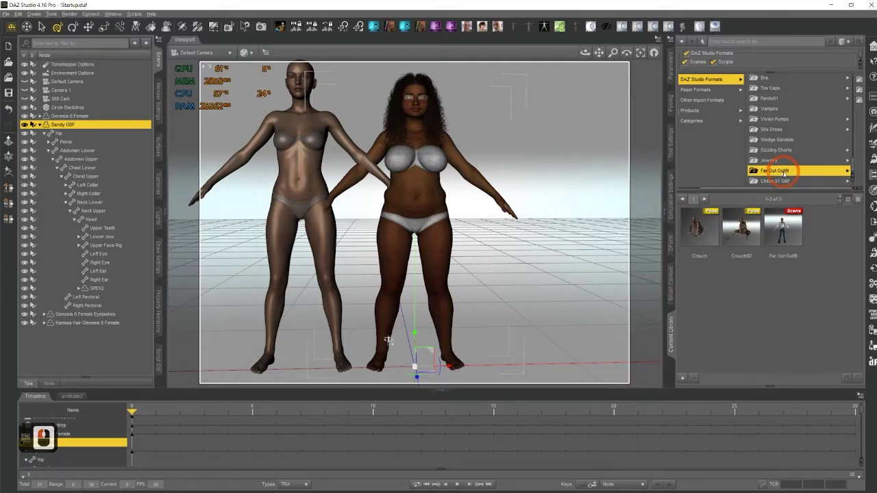
double_click(785, 175)
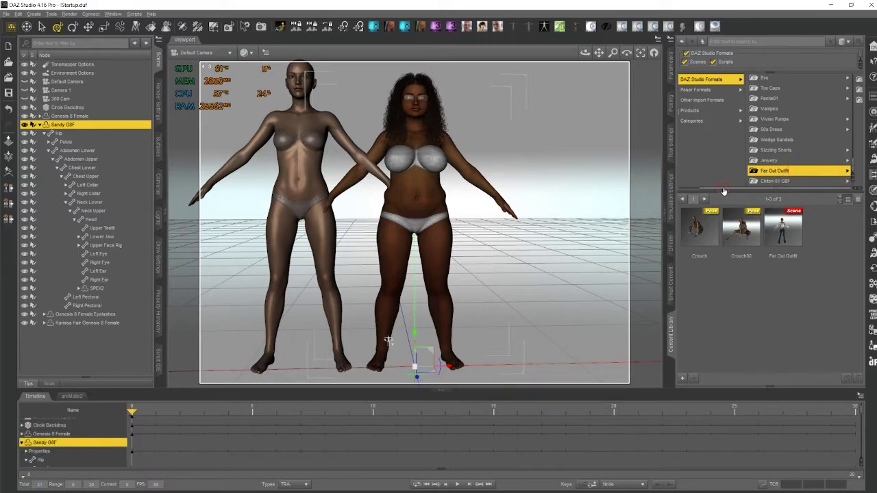
click(762, 182)
double_click(846, 173)
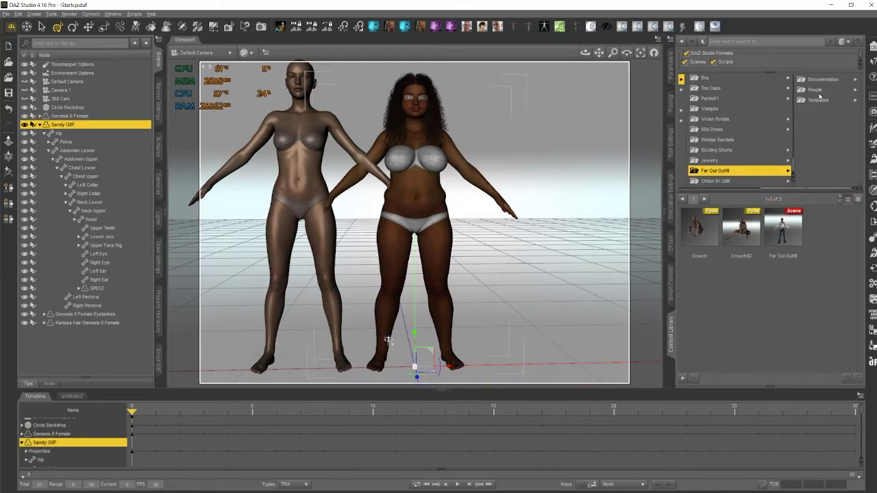
click(820, 91)
click(831, 83)
click(834, 84)
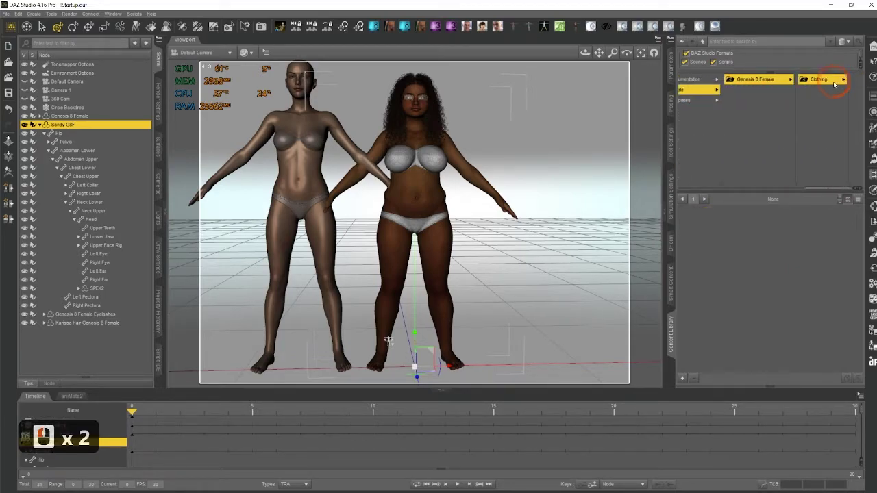
click(834, 82)
click(834, 82)
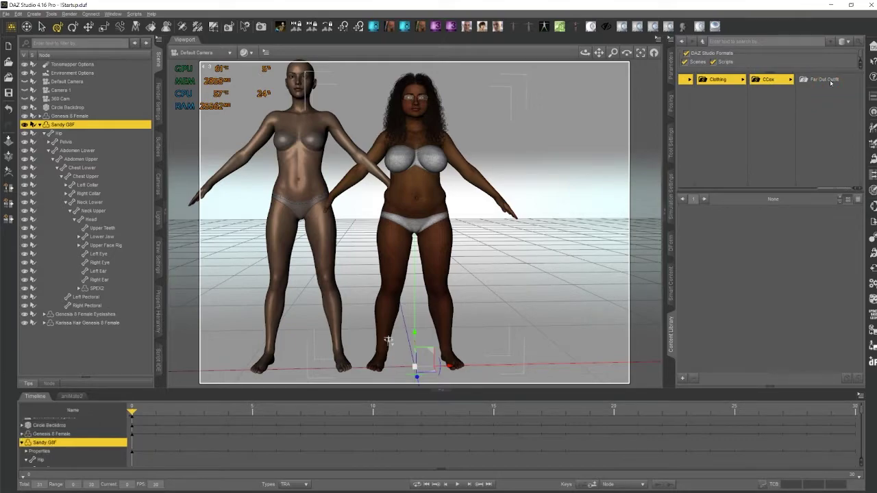
click(831, 83)
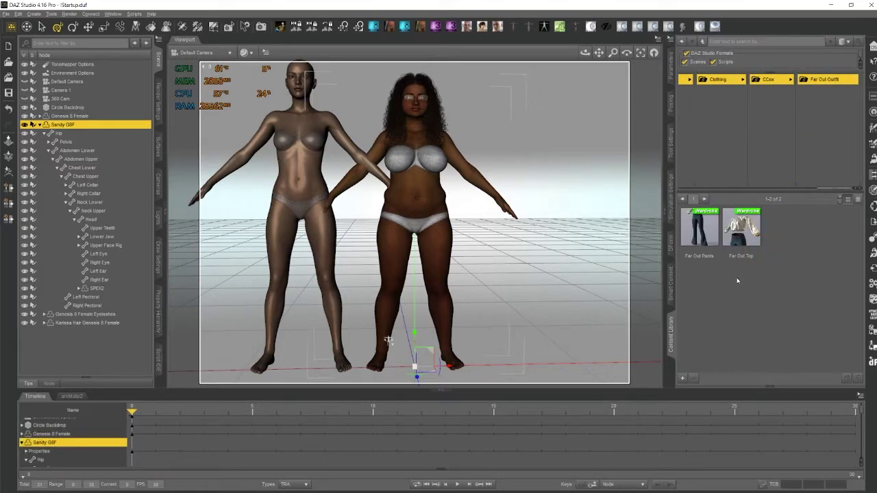
Step: Load the Far Out Pants and the Far Out Top onto the Sandy G8F figure
drag(706, 235, 437, 244)
click(445, 242)
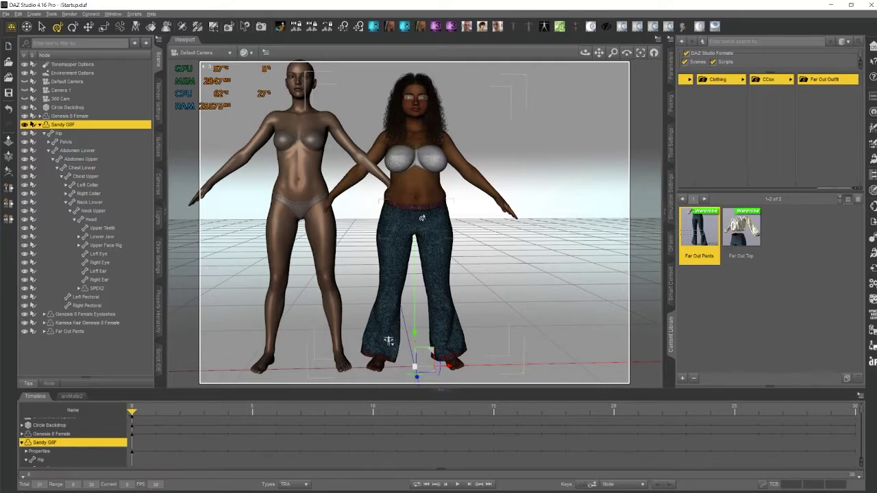
drag(739, 234, 416, 176)
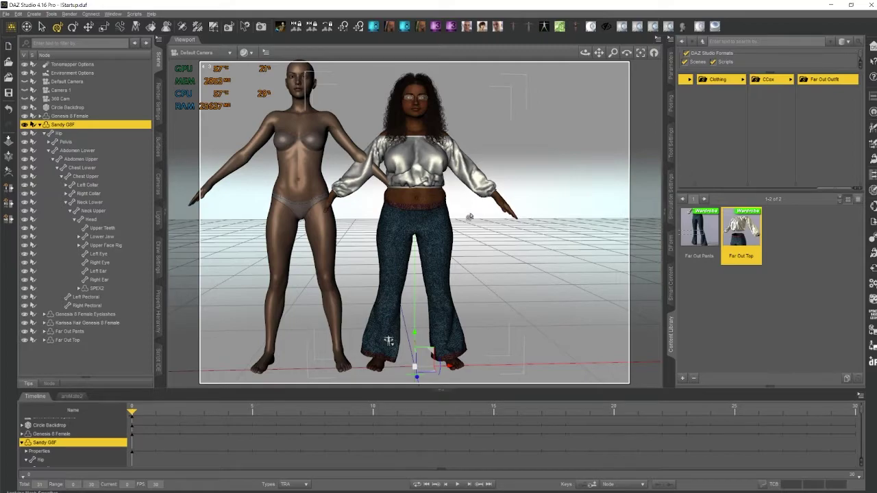
Step: Examine the fit of the top and pants on Sandy G8F from the front and side, both close up and at full length
right_click(521, 286)
mouse_move(520, 268)
middle_down()
mouse_move(512, 267)
mouse_move(519, 270)
middle_up()
alt+drag(519, 270, 519, 268)
scroll(483, 240, up, 14)
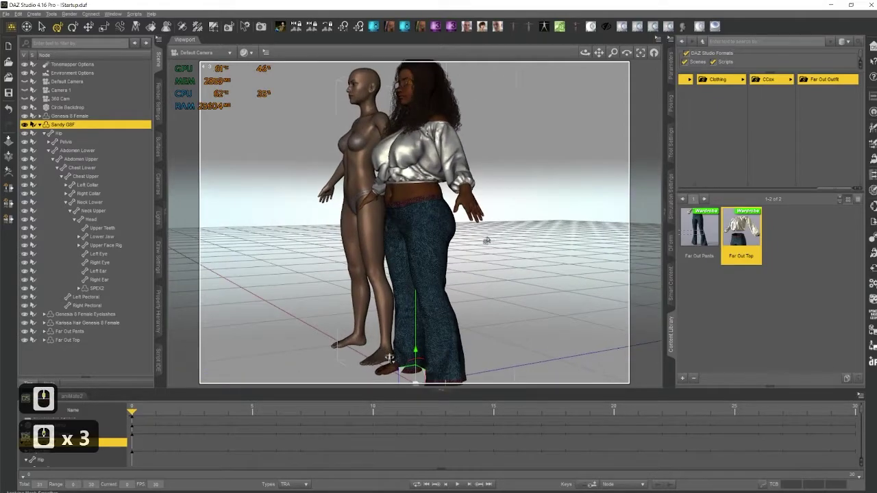
mouse_move(484, 239)
alt+mouse_down()
mouse_move(482, 229)
mouse_move(476, 237)
alt+mouse_up()
scroll(476, 237, down, 10)
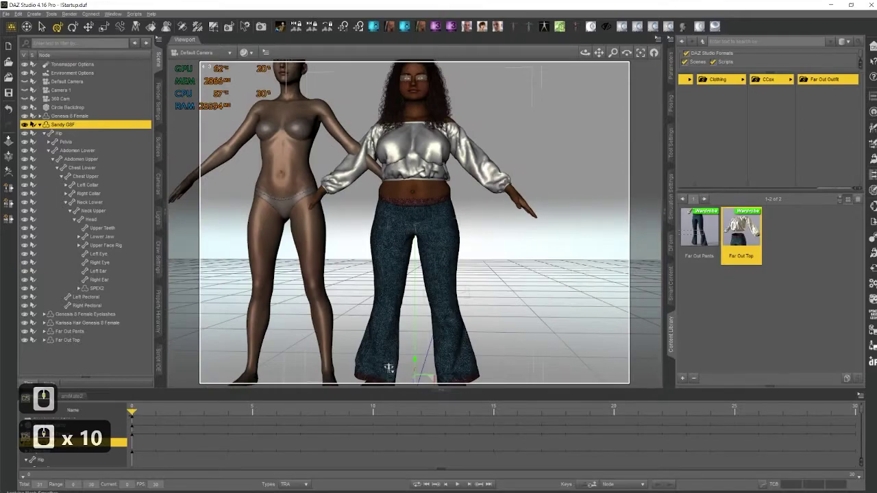
middle_drag(476, 237, 477, 236)
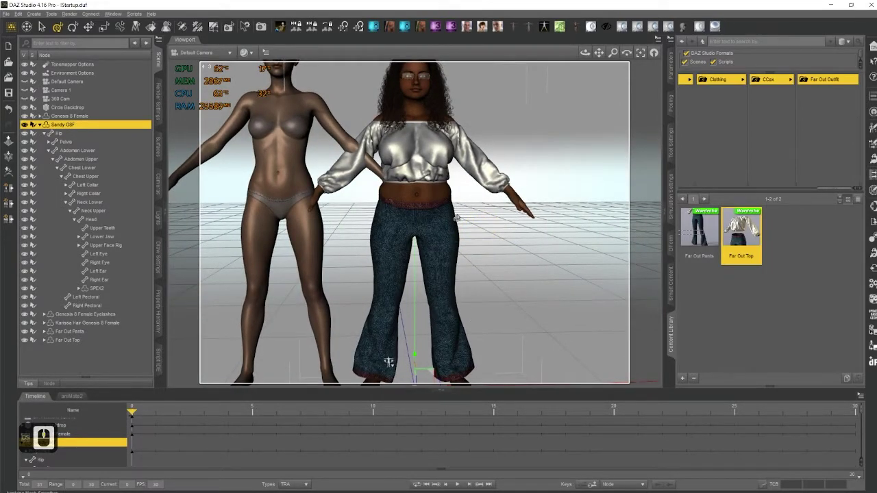
alt+drag(457, 218, 493, 216)
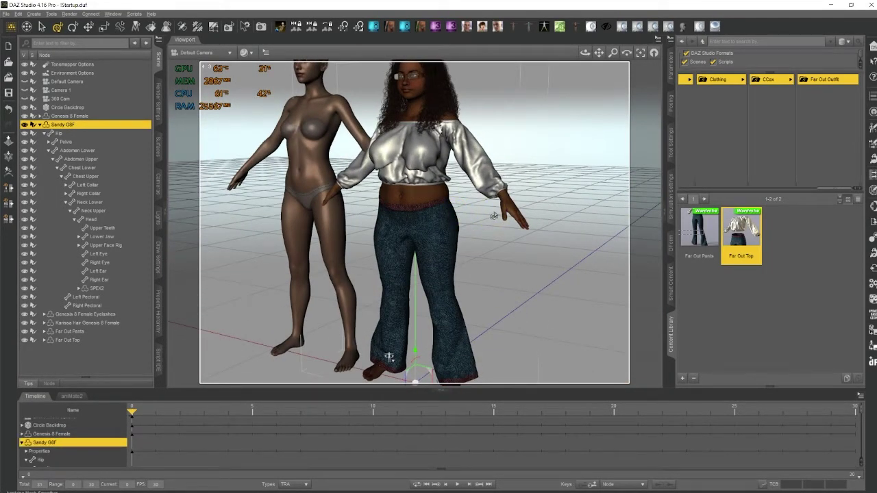
mouse_move(438, 216)
alt+mouse_down()
mouse_move(452, 209)
mouse_move(439, 214)
alt+mouse_up()
mouse_move(388, 336)
alt+mouse_down()
mouse_move(379, 338)
mouse_move(388, 337)
alt+mouse_up()
middle_drag(449, 212, 456, 216)
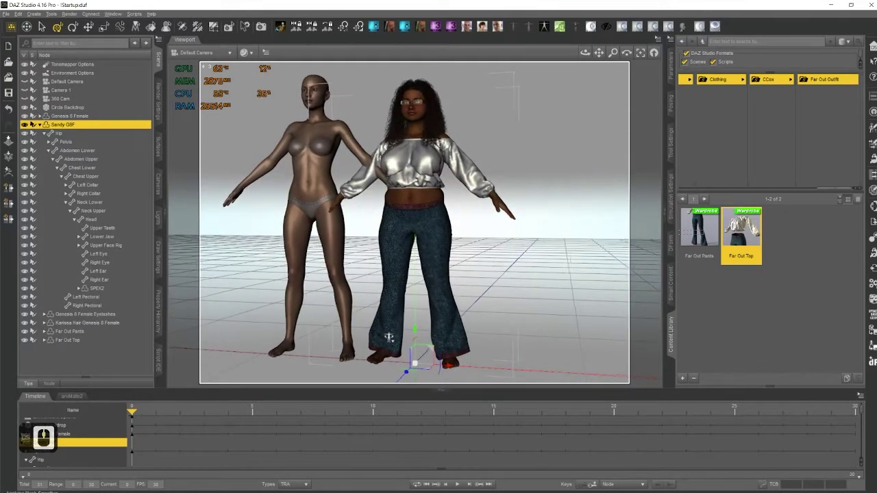
mouse_move(497, 265)
middle_down()
mouse_move(503, 257)
mouse_move(503, 265)
middle_up()
alt+drag(482, 294, 483, 288)
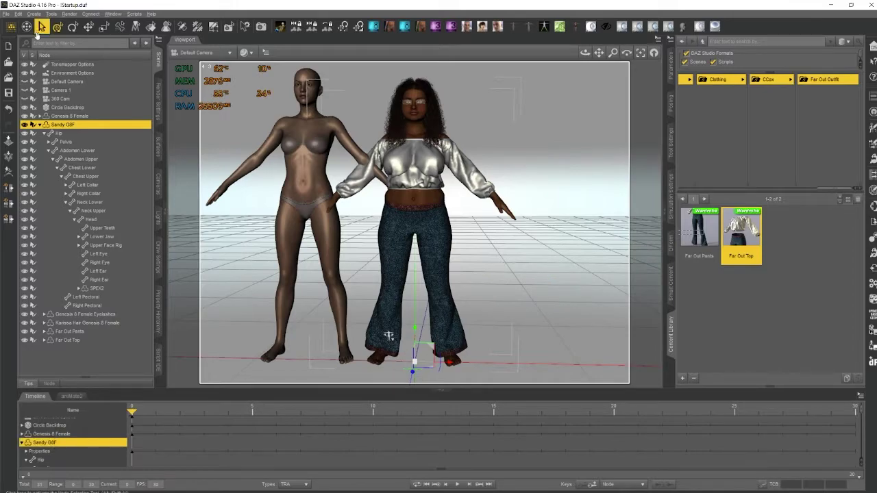
Step: Hide the unclothed Genesis 8 Female figure standing beside Sandy G8F
click(271, 161)
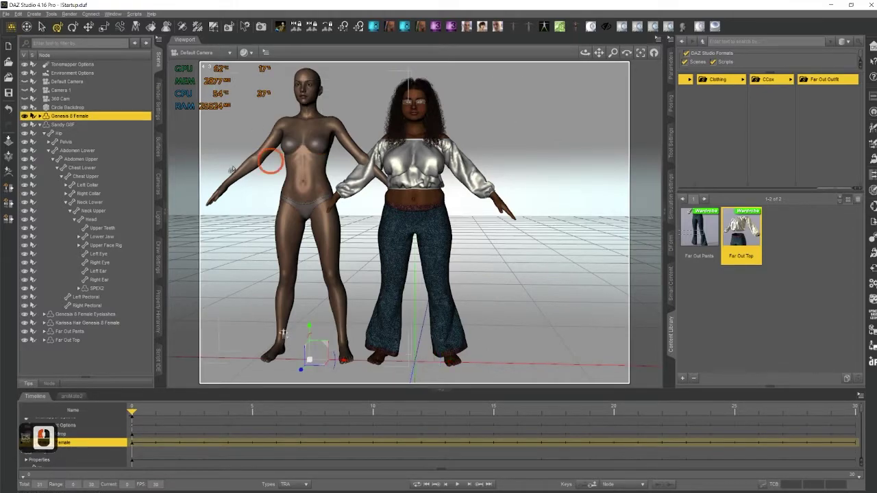
click(25, 116)
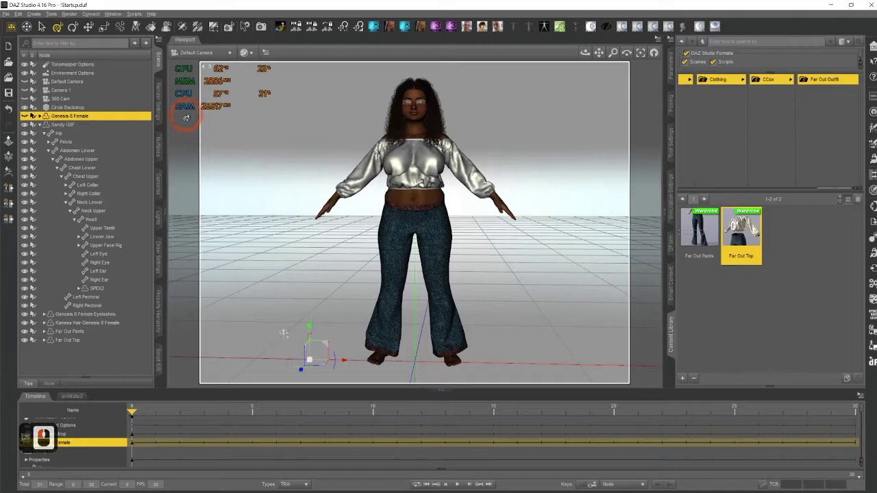
Step: Create a plane primitive at the world center with Y Positive as primary axis, forming a floor under the clothed figure
click(18, 14)
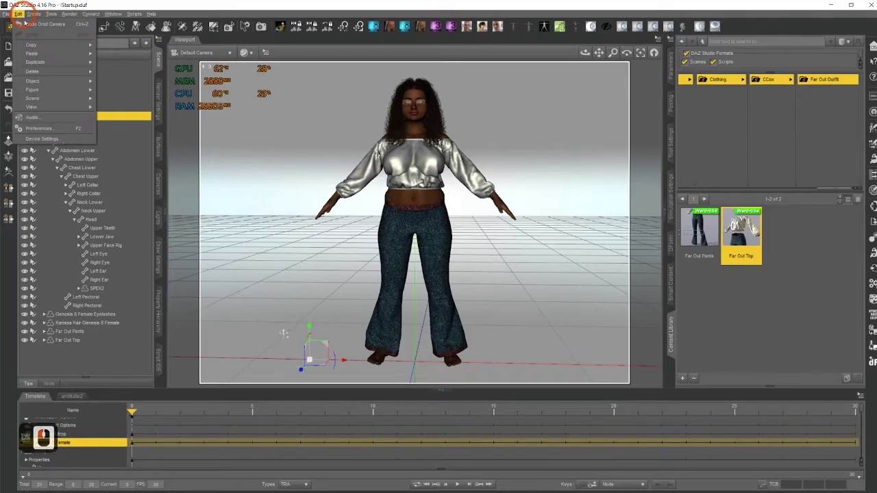
mouse_move(31, 14)
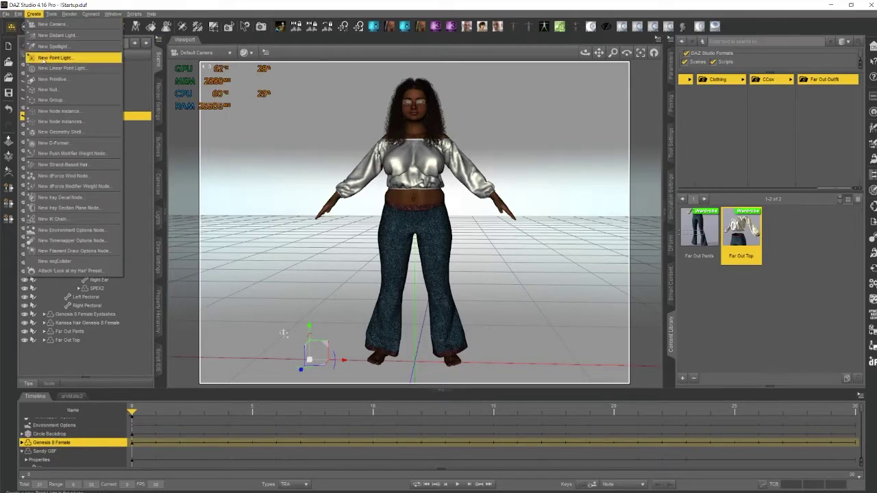
click(52, 78)
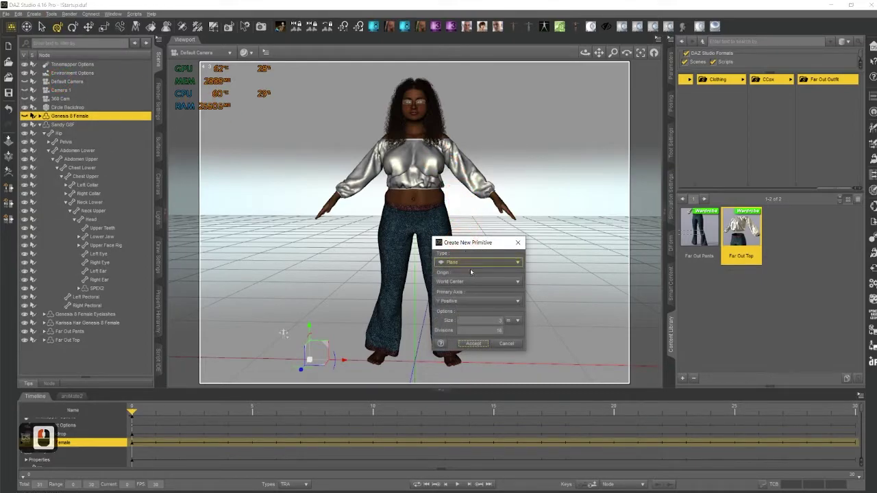
click(478, 345)
mouse_move(513, 326)
middle_down()
mouse_move(473, 325)
mouse_move(514, 324)
mouse_move(513, 294)
mouse_move(502, 311)
mouse_move(513, 329)
mouse_move(502, 329)
middle_up()
shift+drag(502, 329, 501, 335)
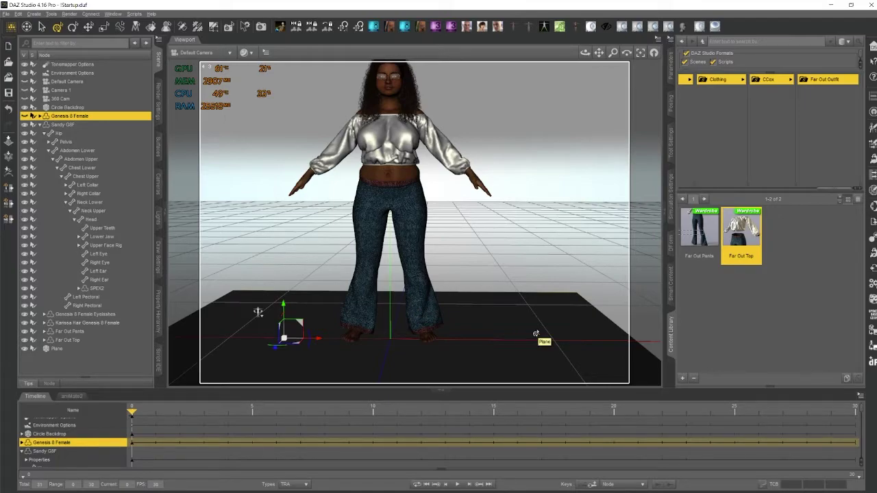
middle_drag(516, 318, 515, 303)
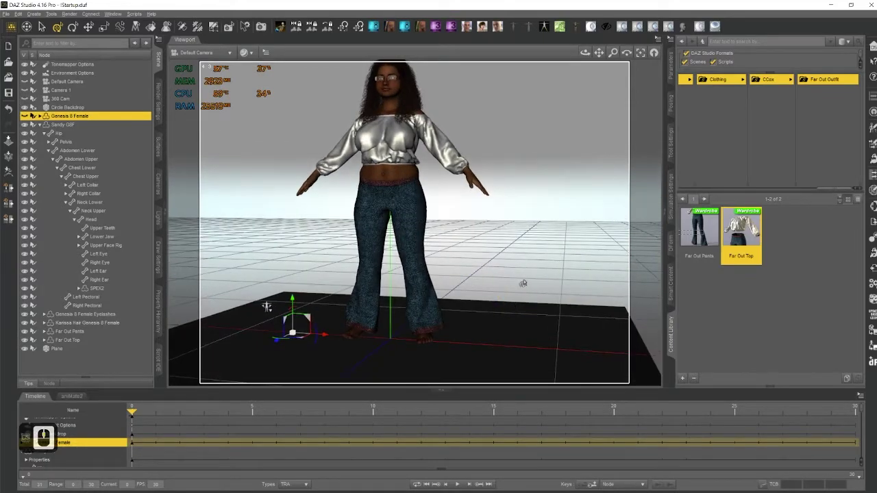
shift+drag(523, 284, 505, 274)
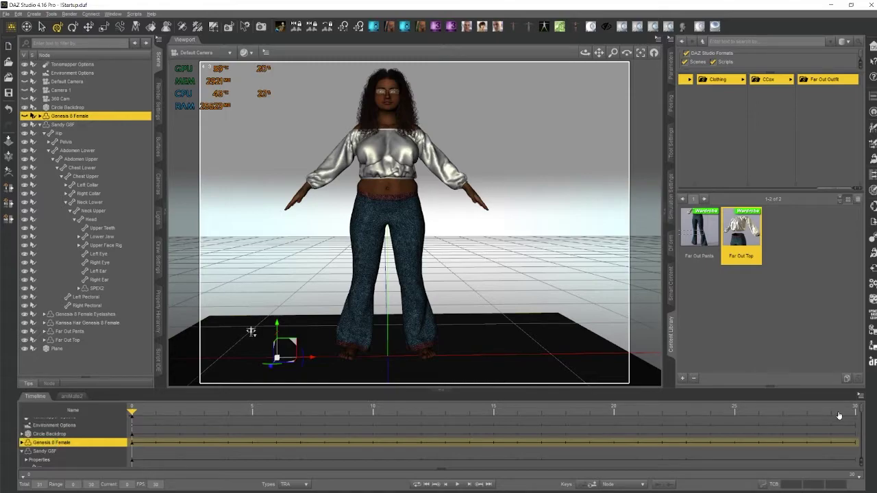
Step: Turn off Start Bones From Memorized Pose in the dForce simulation settings
click(669, 206)
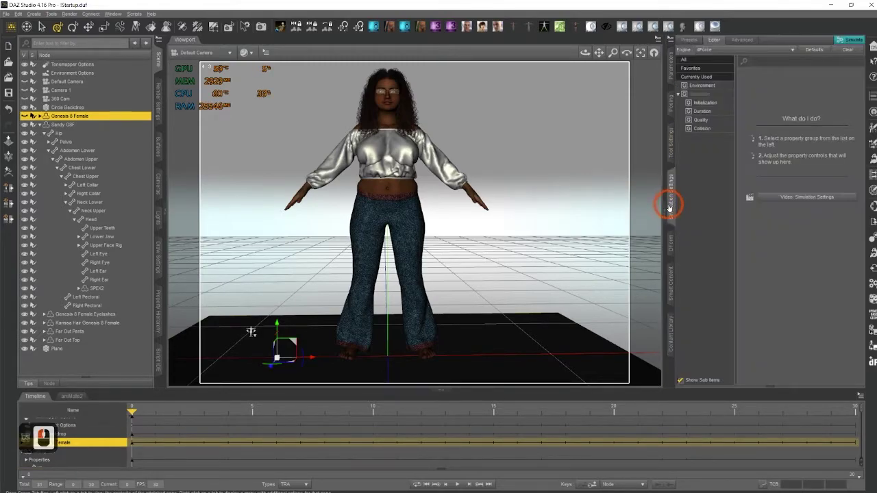
click(702, 94)
click(801, 100)
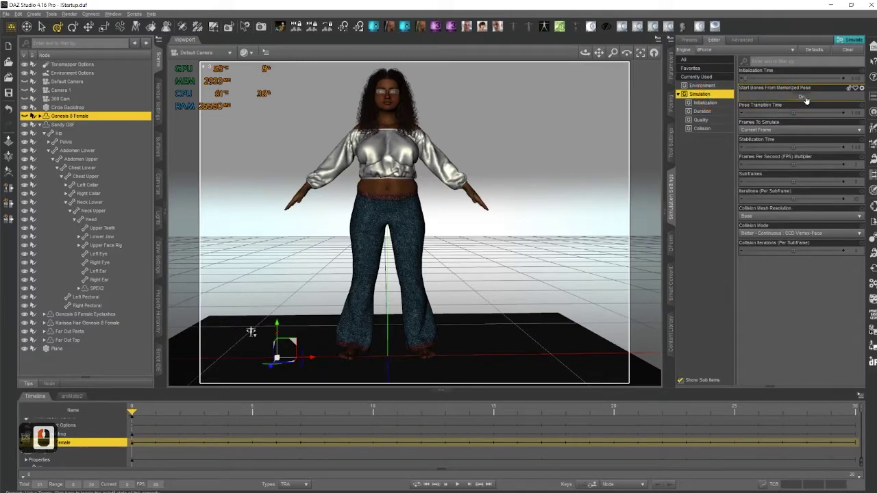
click(804, 98)
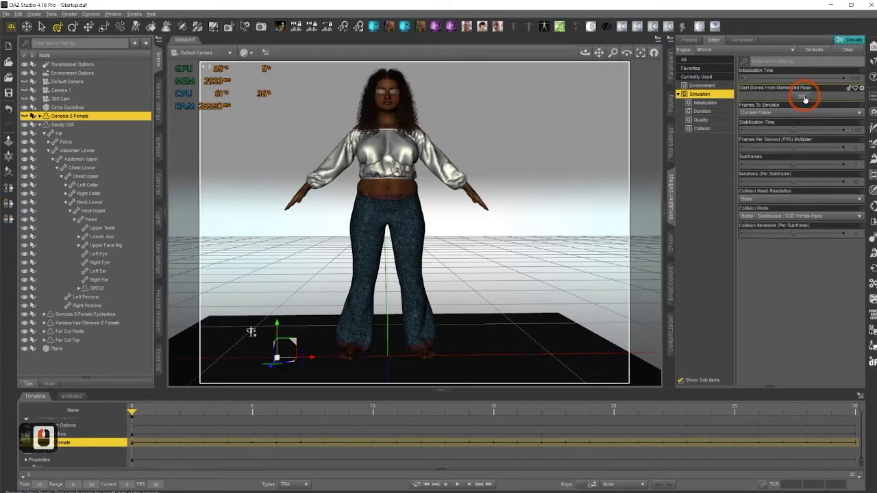
Step: Set Frames To Simulate to Animated (Use Timeline Play Range) and Collision Mode to Best - Continuous : CCD
click(792, 114)
click(784, 131)
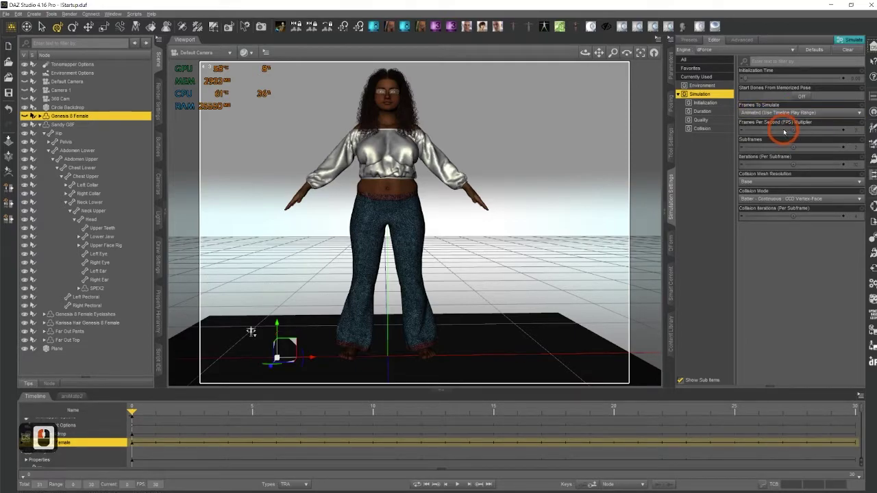
click(781, 202)
click(797, 211)
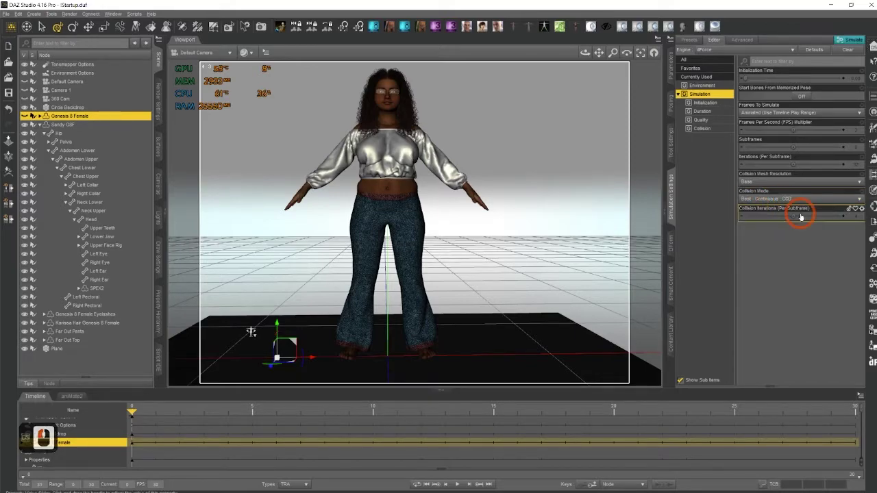
middle_drag(487, 289, 620, 245)
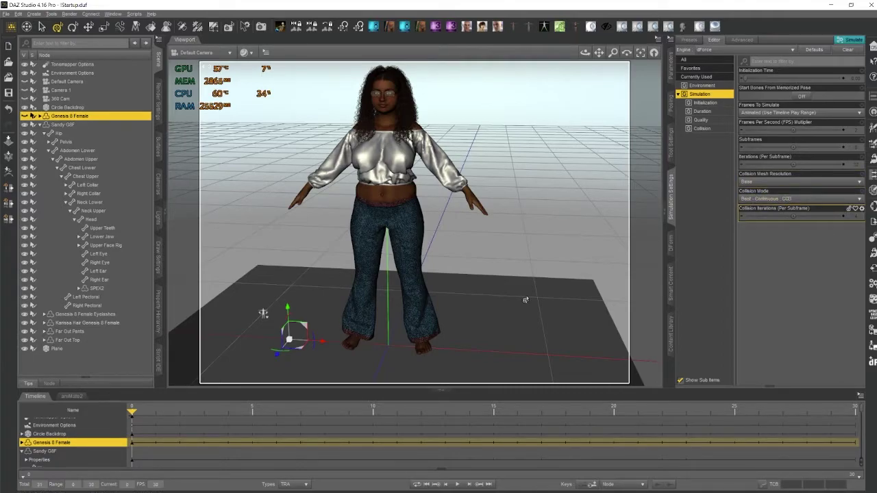
alt+drag(525, 297, 607, 277)
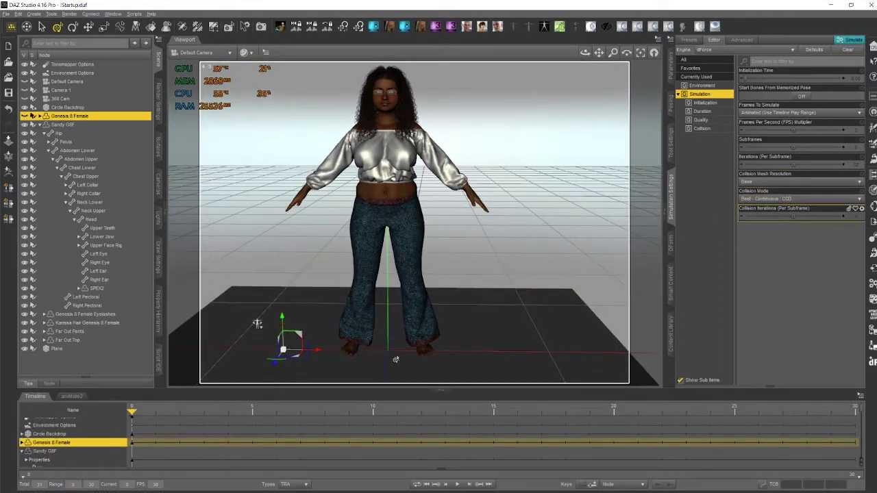
Step: Set the total length of the animation timeline to 41 frames
alt+drag(432, 335, 439, 343)
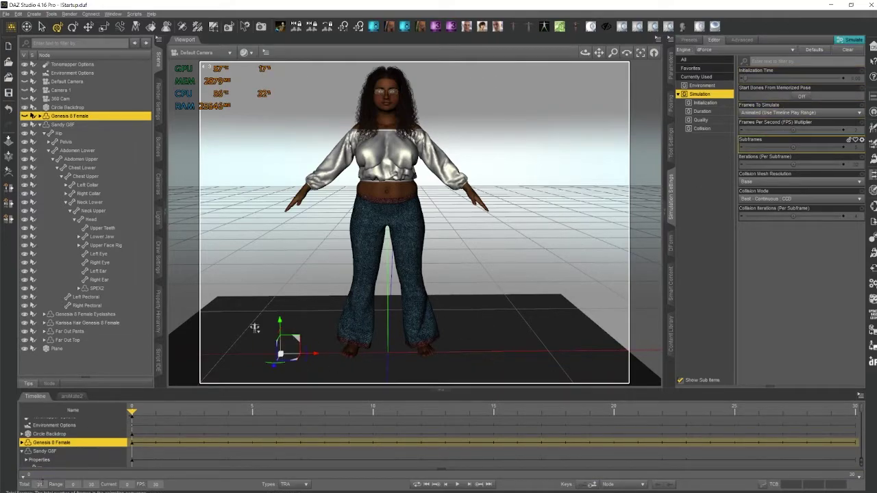
text(41)
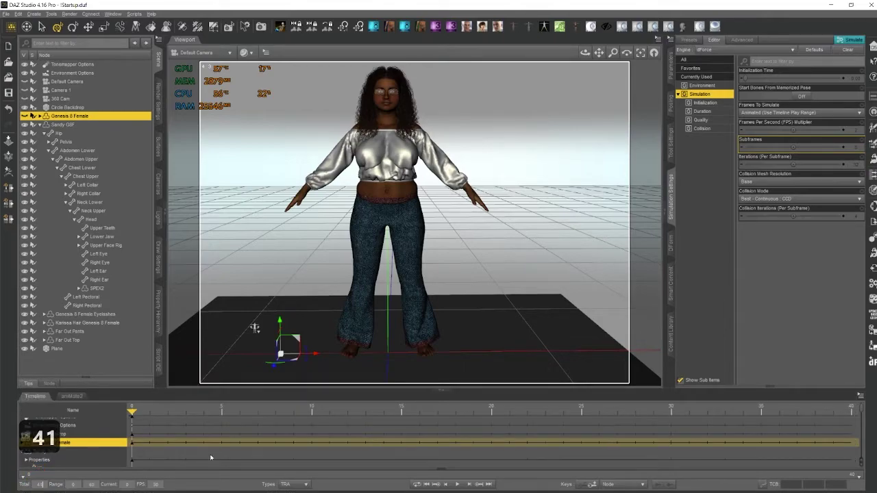
key(Return)
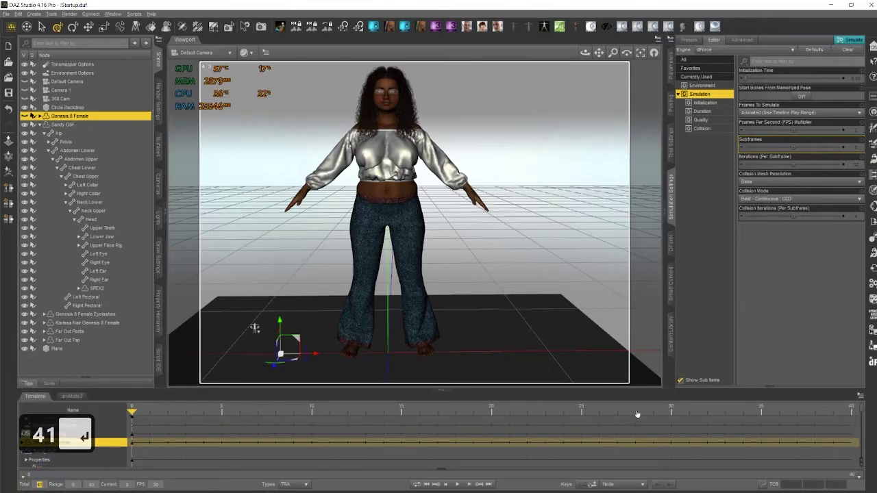
Step: Apply the Crouch02 pose from the Far Out Outfit folder to Sandy G8F at frame 30
click(671, 409)
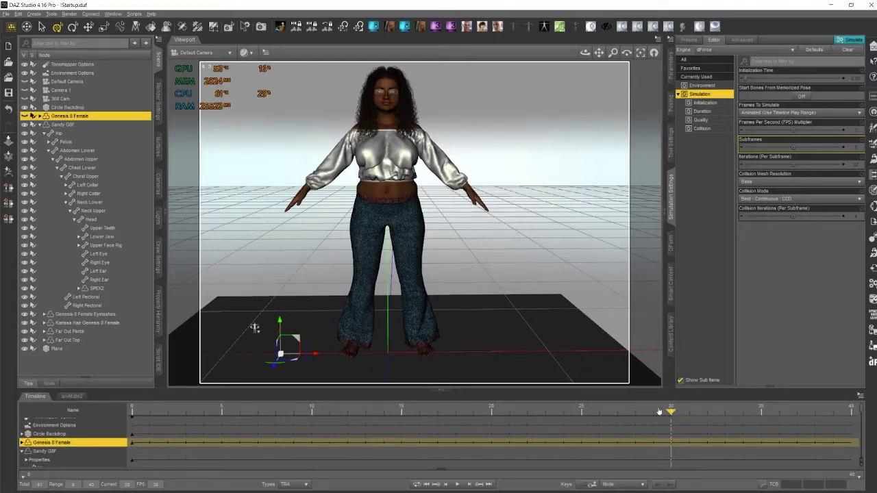
click(132, 412)
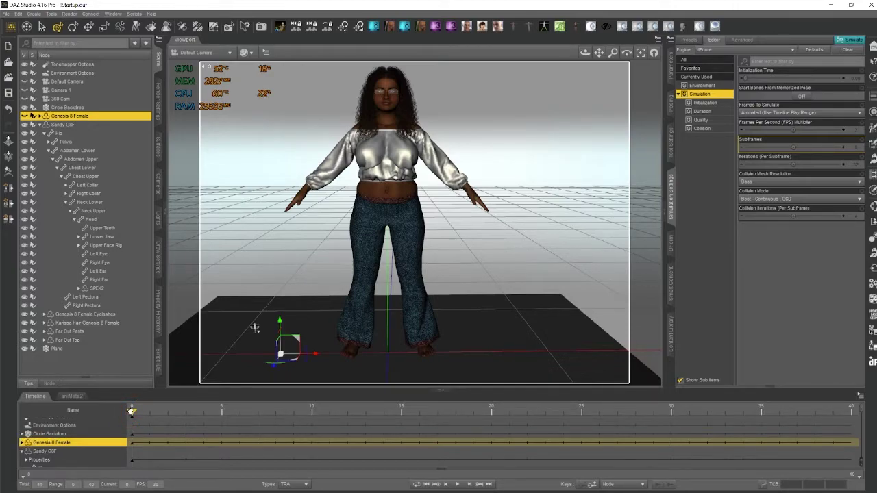
click(671, 411)
click(671, 347)
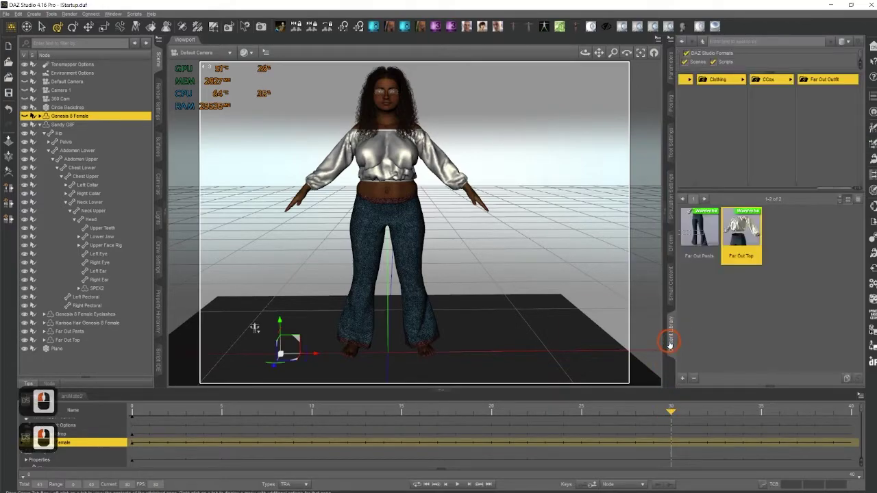
click(728, 223)
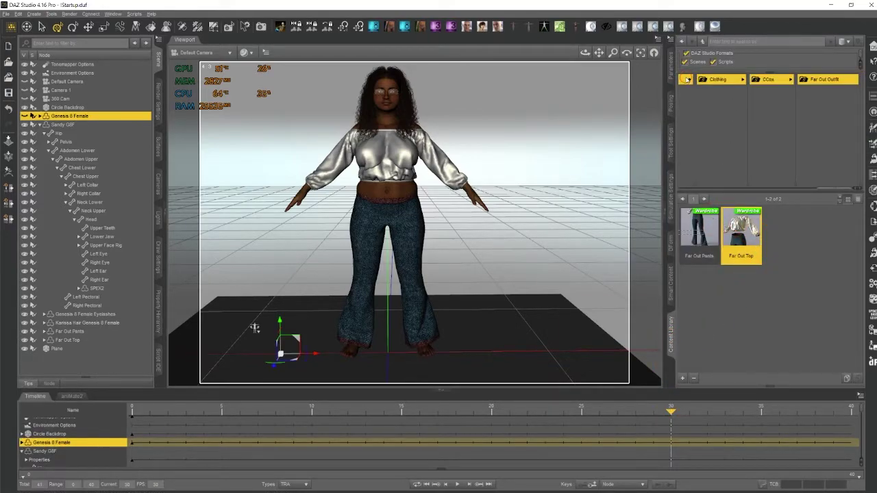
click(687, 80)
click(714, 189)
click(714, 189)
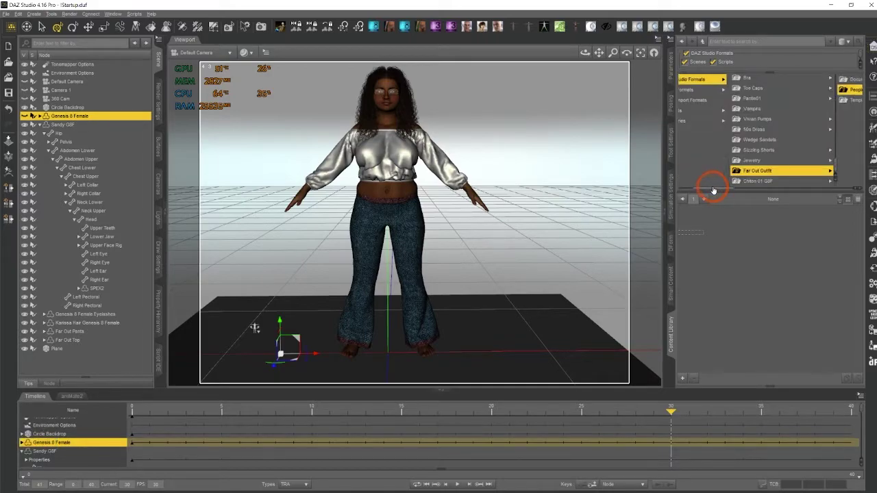
click(756, 171)
click(382, 194)
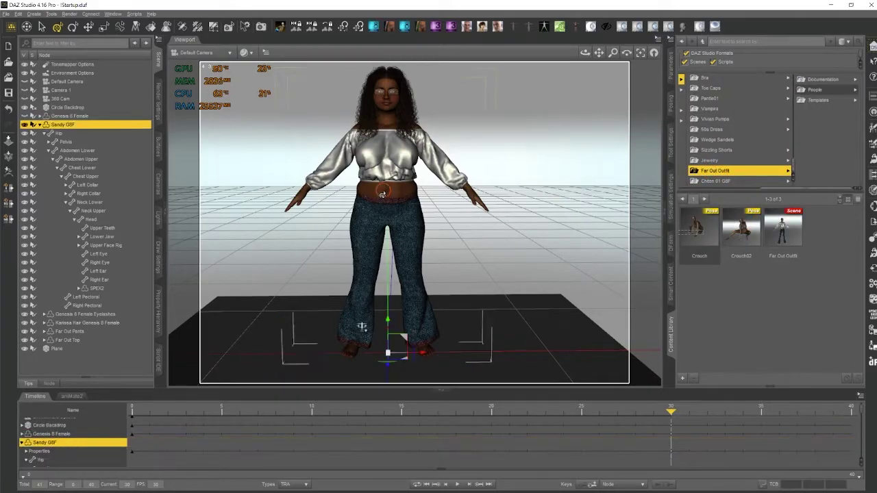
double_click(741, 221)
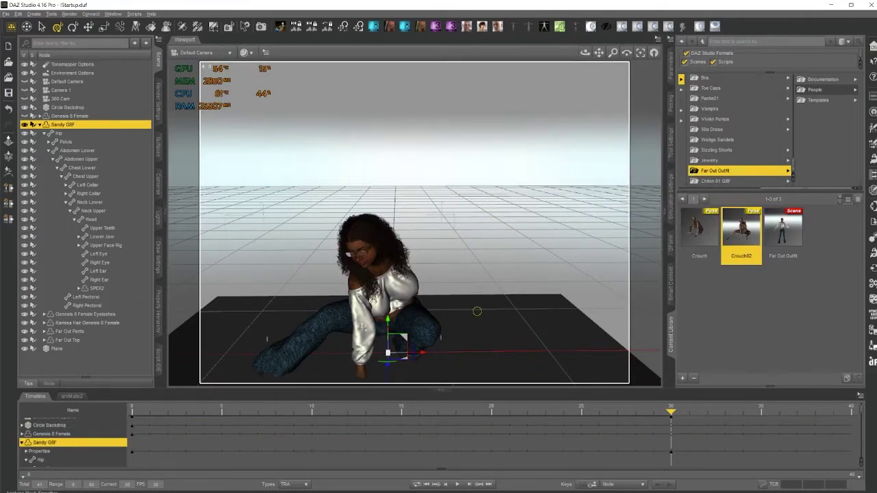
Step: Raise the crouching Sandy G8F figure vertically so her hand and feet come up out of the floor plane
middle_drag(476, 311, 410, 321)
drag(410, 321, 476, 316)
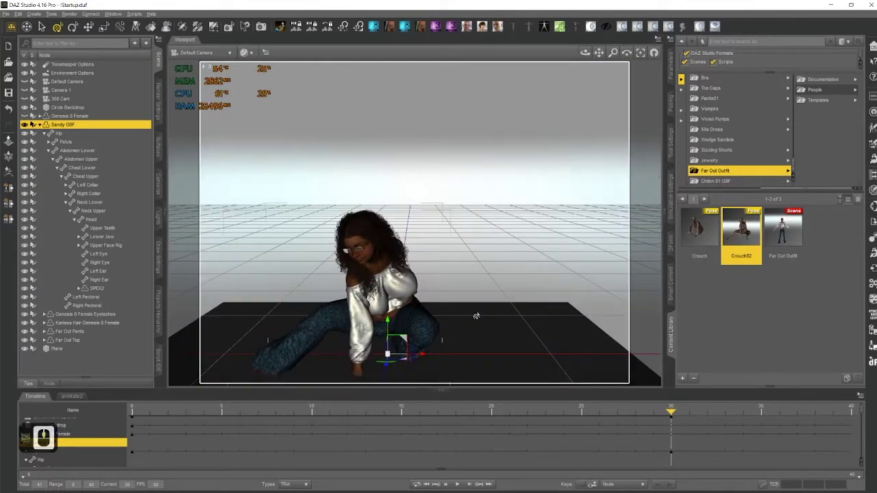
middle_drag(477, 312, 462, 313)
scroll(477, 316, up, 5)
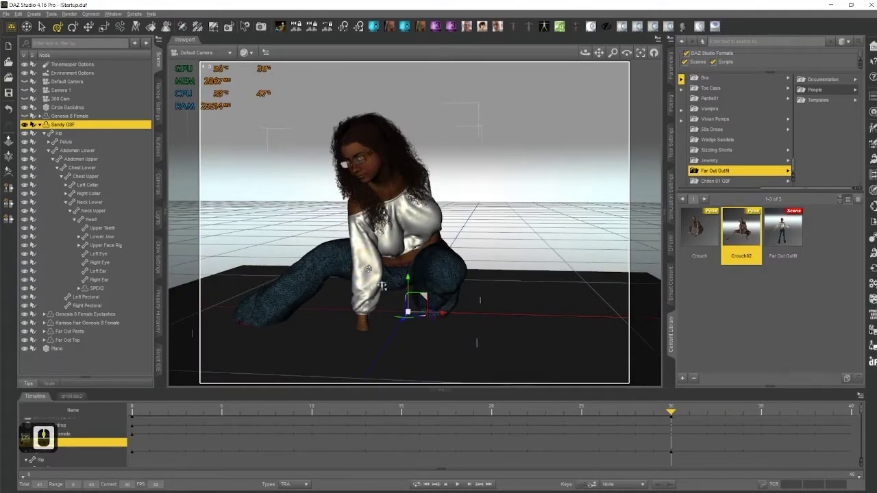
drag(405, 277, 409, 281)
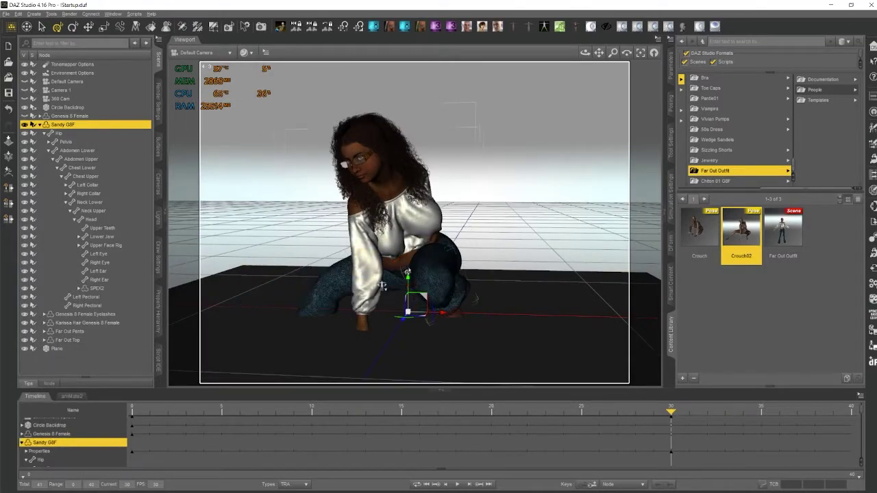
key(ctrl+z)
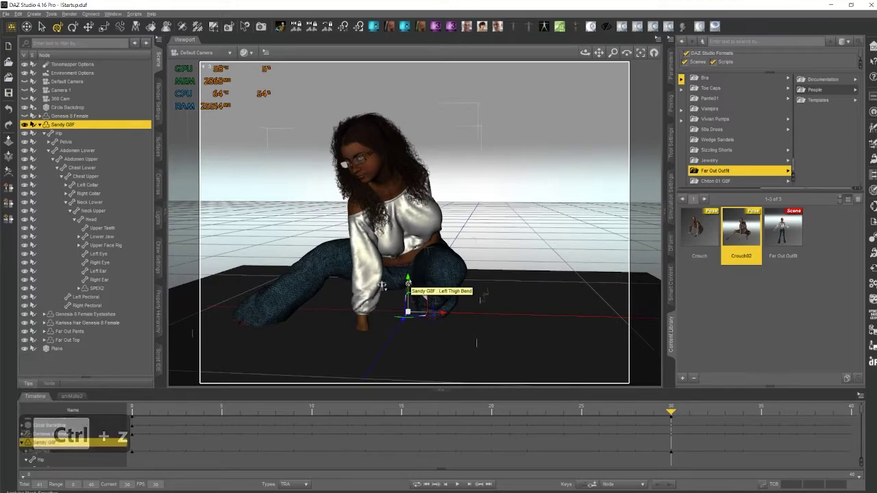
drag(408, 282, 408, 273)
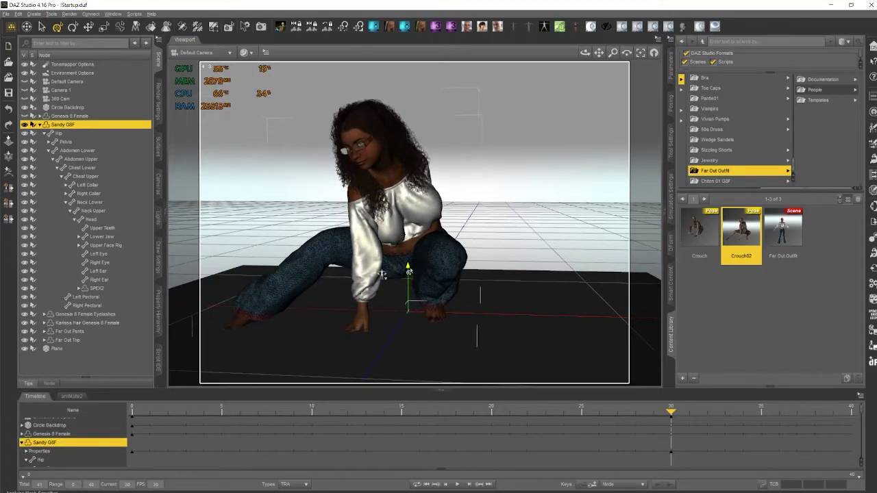
drag(409, 272, 410, 269)
Step: Fine-tune Sandy G8F's height so the supporting hand and feet just touch the floor plane
middle_drag(414, 277, 424, 280)
middle_drag(454, 343, 456, 336)
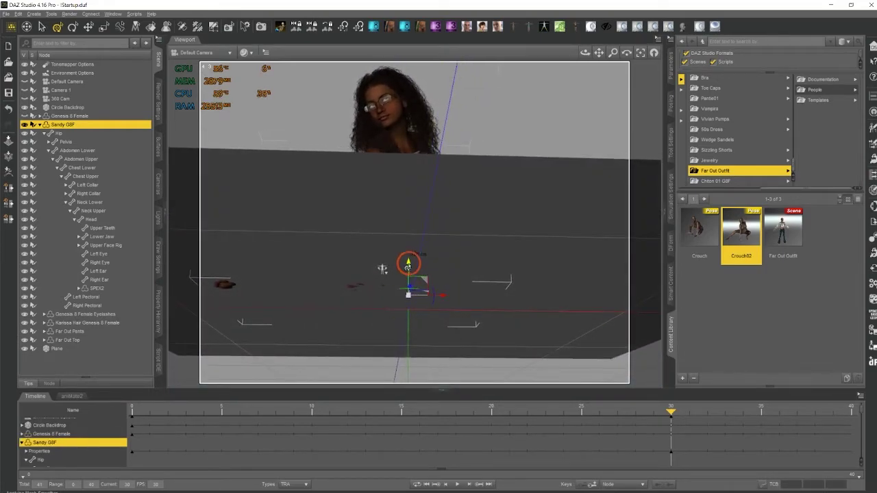
drag(409, 268, 413, 266)
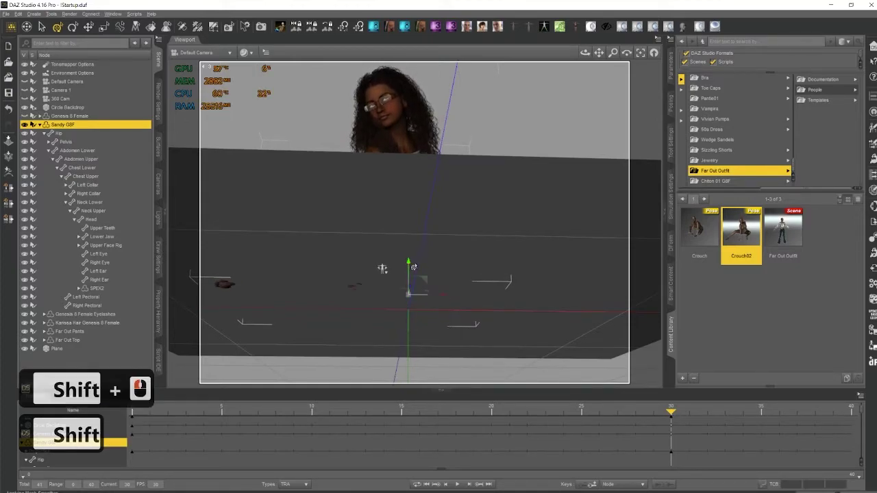
middle_drag(445, 257, 457, 248)
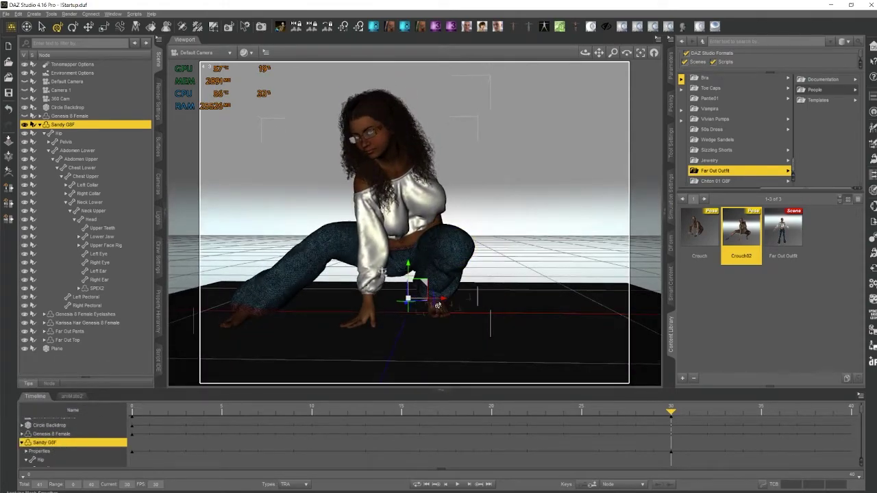
Step: Frame Sandy G8F's Left Foot, change its pin type, and nudge the foot slightly relative to the floor plane
click(438, 305)
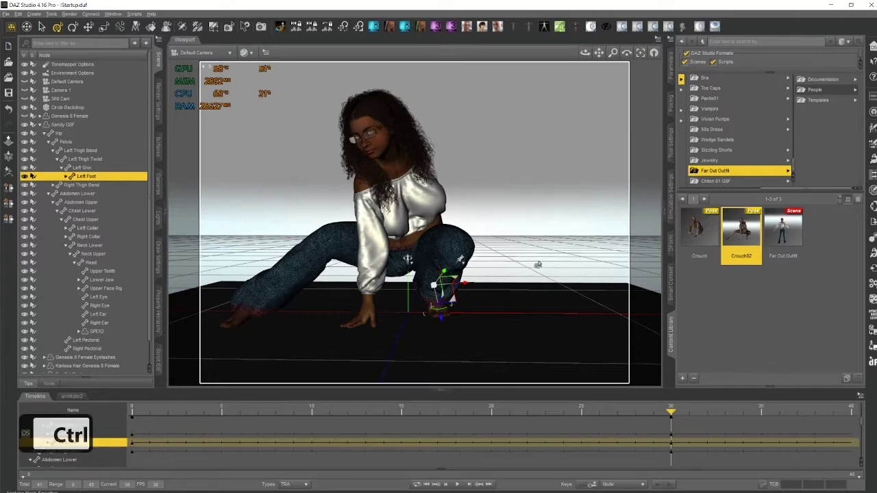
key(ctrl+f)
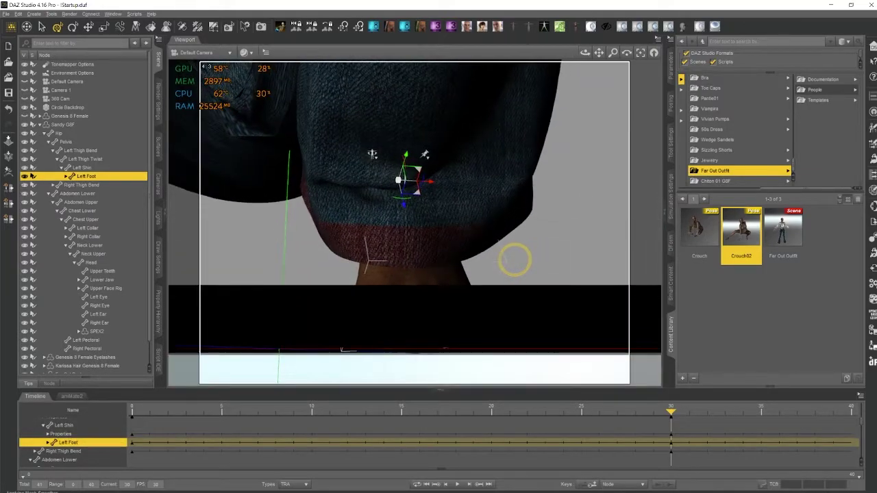
middle_drag(439, 153, 439, 156)
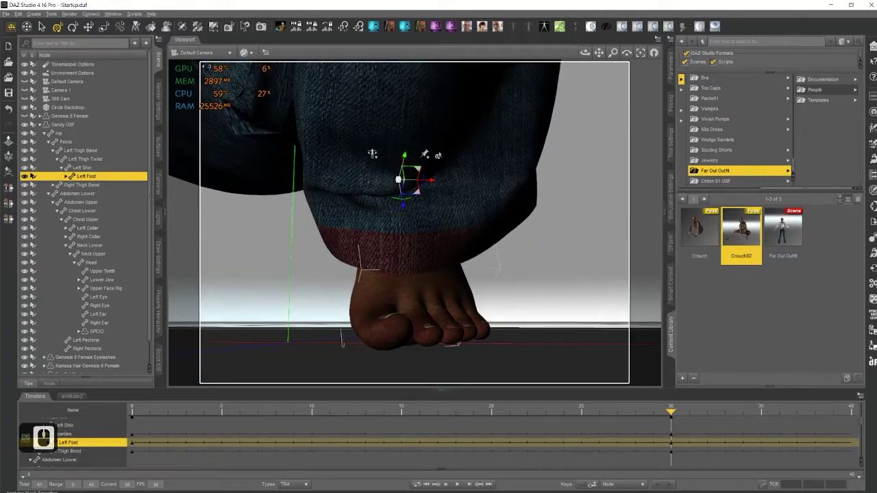
click(425, 157)
click(440, 160)
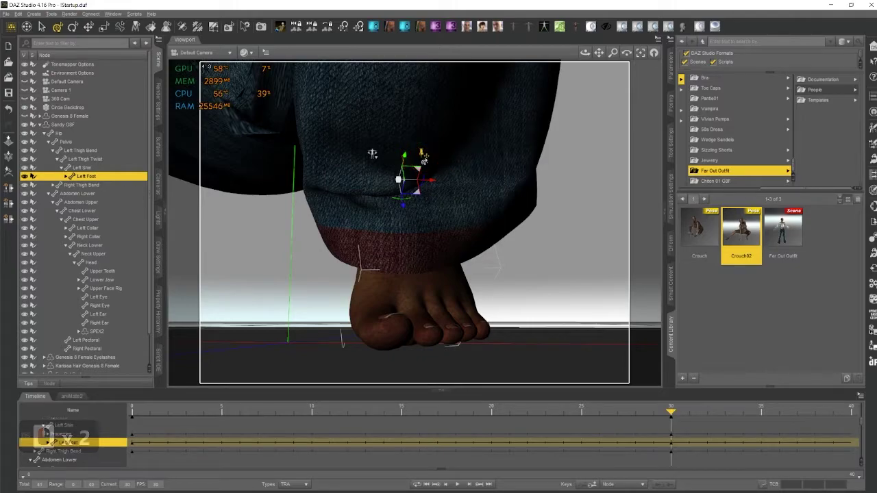
right_click(426, 158)
click(447, 174)
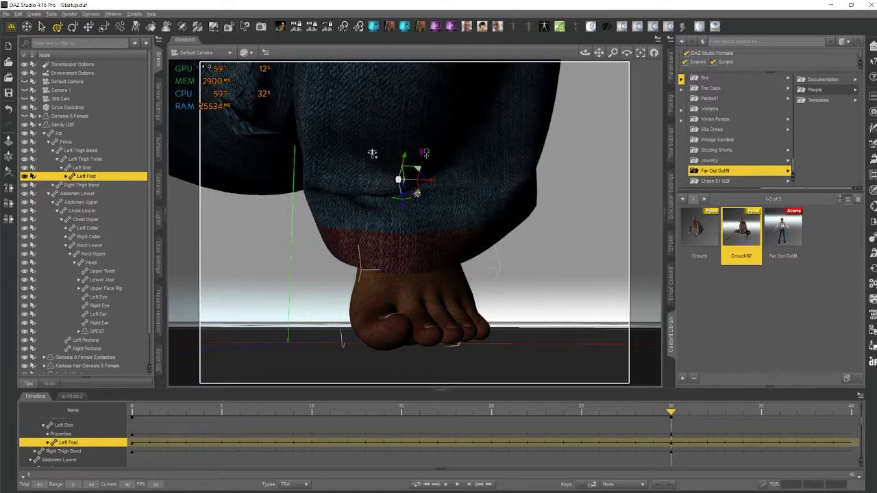
drag(415, 196, 414, 204)
Step: Adjust the Left Shoulder Bend to Front-Back about 17 and Bend about -9.5, moving the left hand clear of the pants
scroll(446, 259, up, 3)
scroll(446, 259, up, 1)
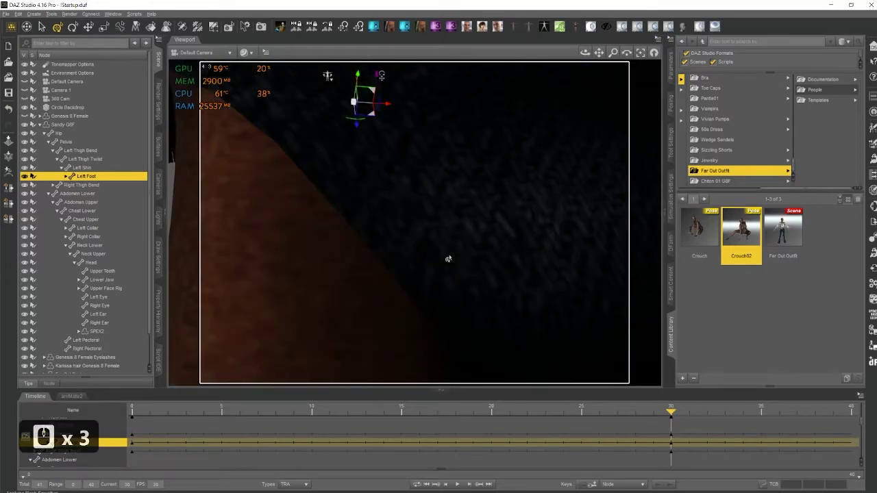
scroll(448, 255, down, 8)
scroll(457, 226, down, 4)
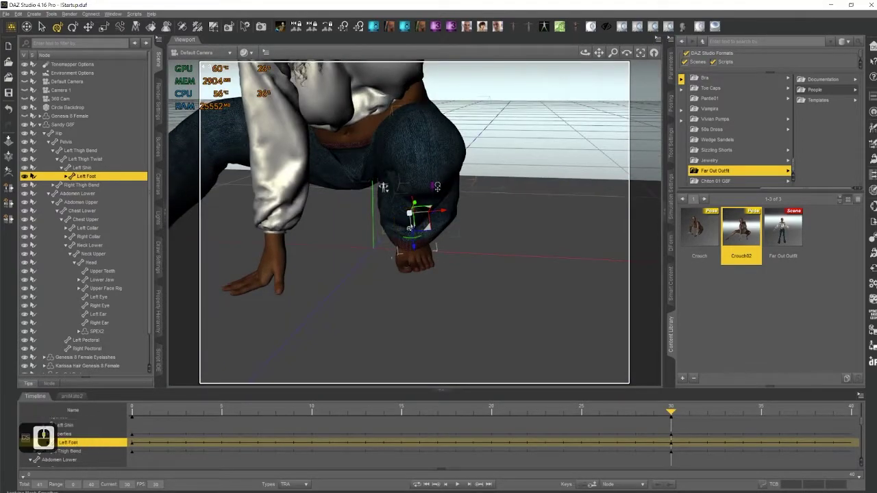
middle_drag(410, 228, 416, 186)
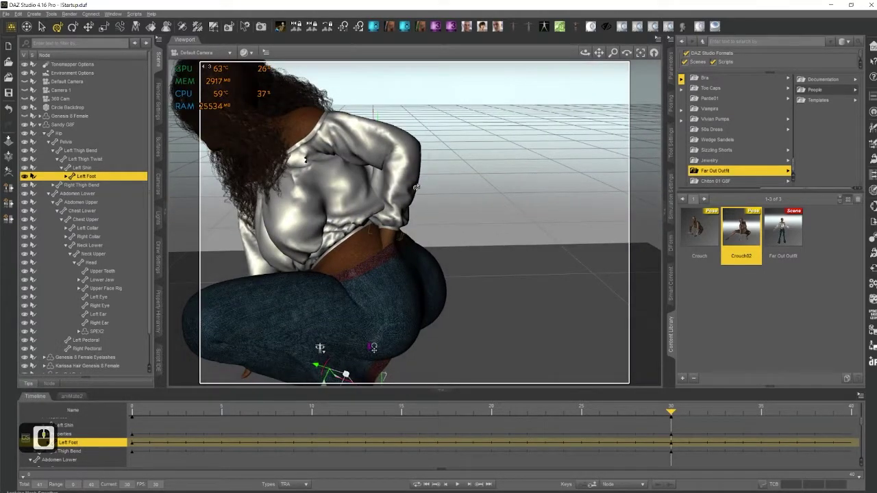
click(375, 146)
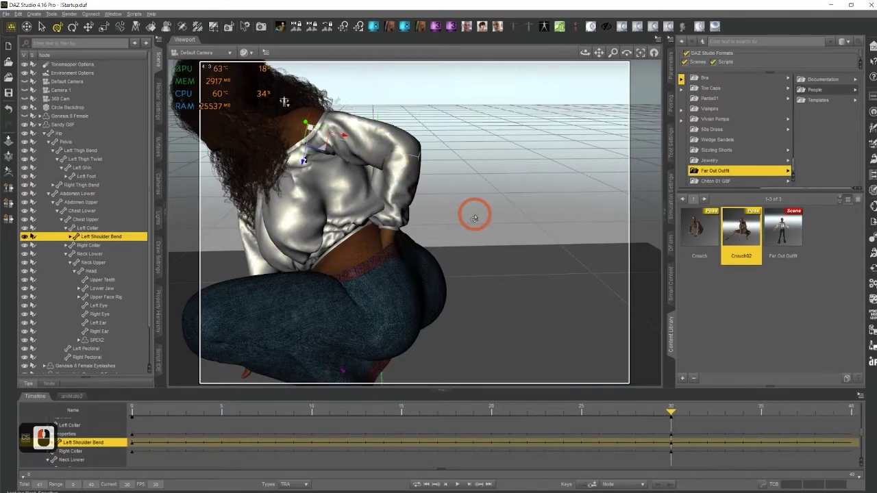
mouse_move(474, 218)
middle_down()
mouse_move(483, 214)
mouse_move(474, 220)
middle_up()
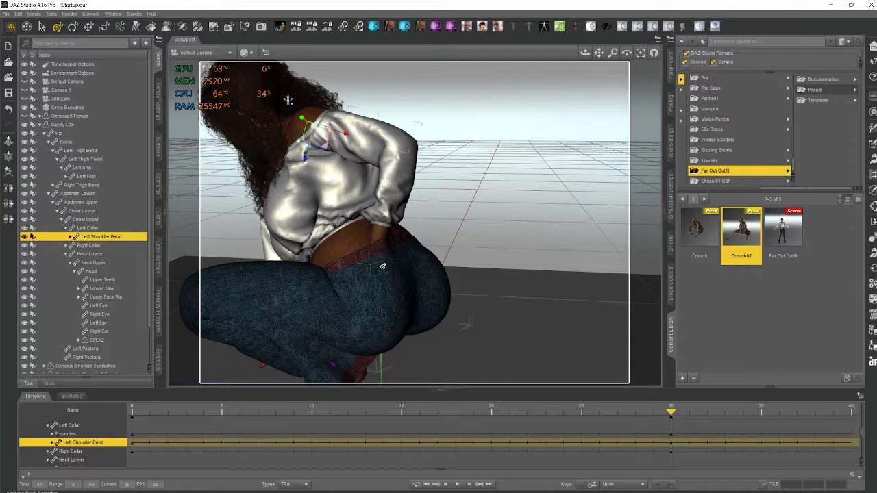
click(670, 69)
click(789, 128)
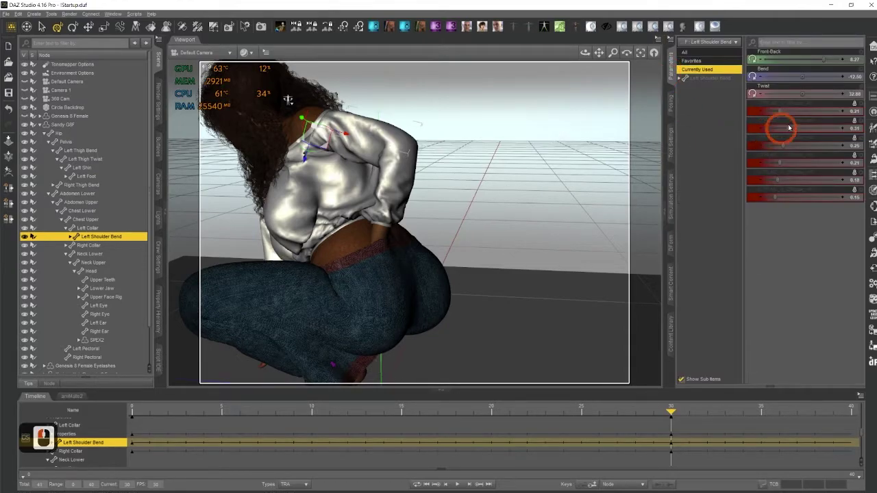
drag(827, 62, 825, 59)
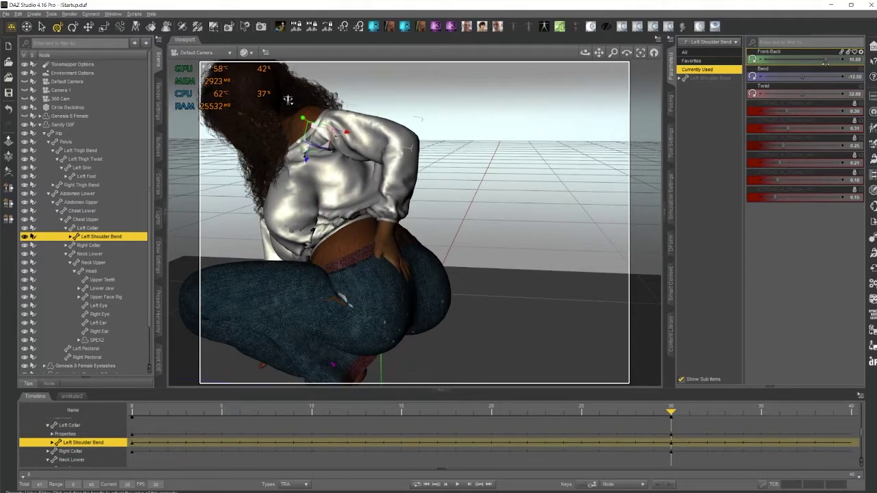
mouse_move(572, 212)
middle_down()
mouse_move(530, 226)
mouse_move(577, 218)
middle_up()
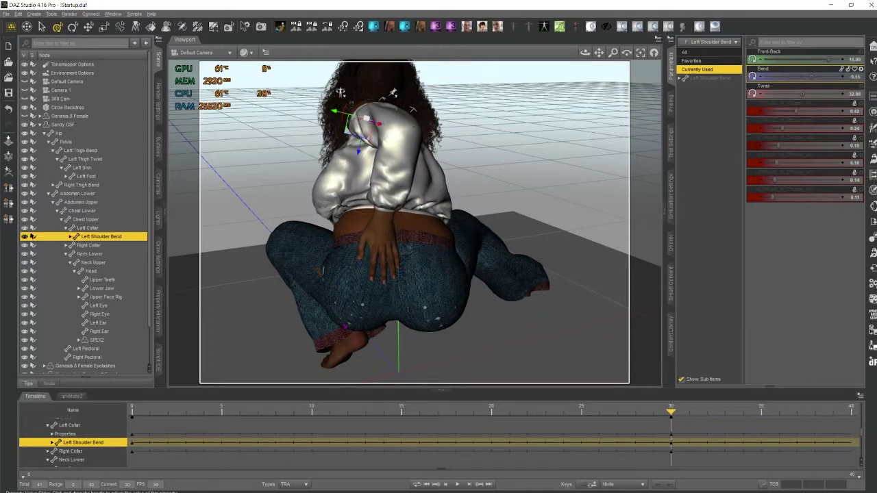
Step: Check the adjusted crouch pose from several angles and return the timeline to frame 0
drag(413, 269, 402, 267)
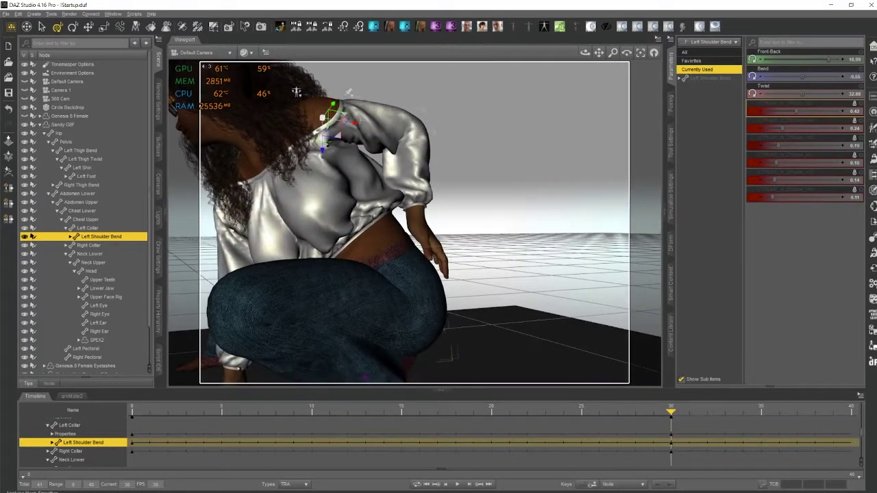
middle_drag(402, 267, 408, 266)
scroll(409, 266, down, 5)
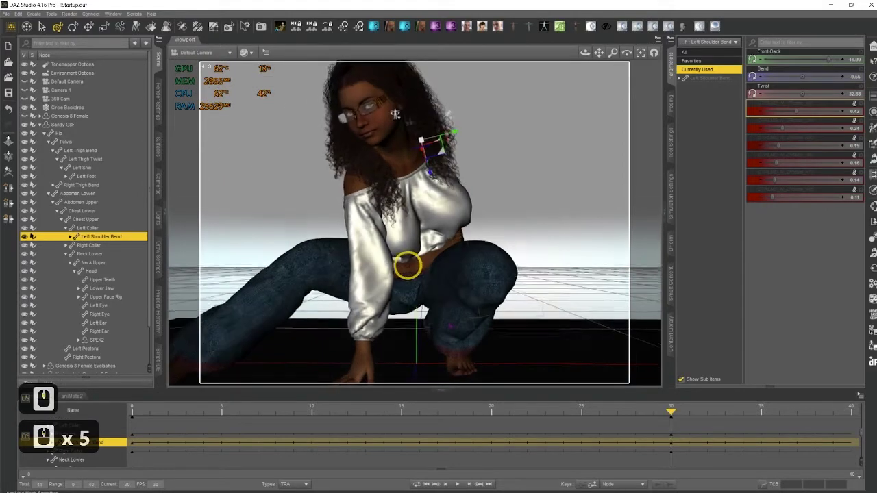
mouse_move(407, 266)
mouse_down()
mouse_move(442, 268)
mouse_move(402, 268)
mouse_move(405, 279)
mouse_up()
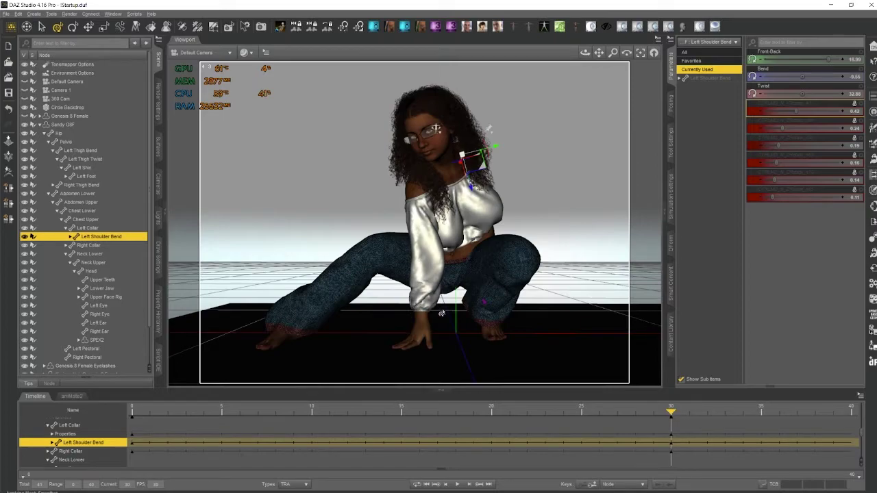
drag(441, 313, 443, 334)
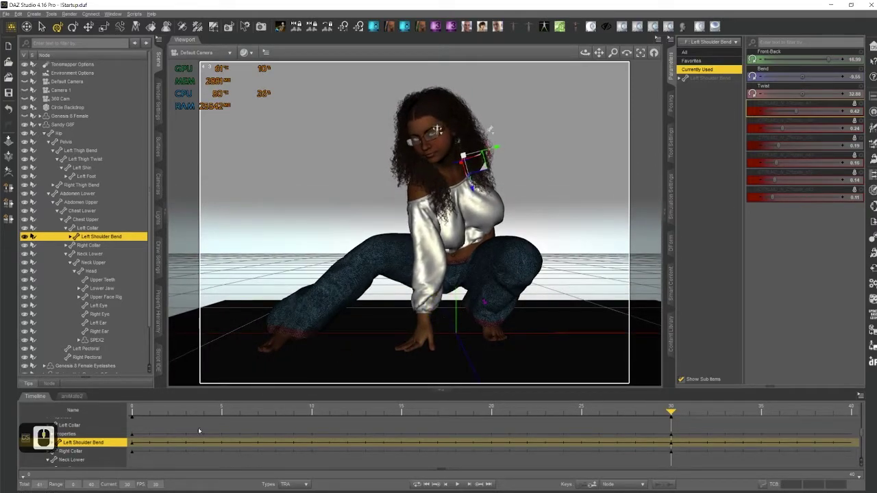
click(133, 410)
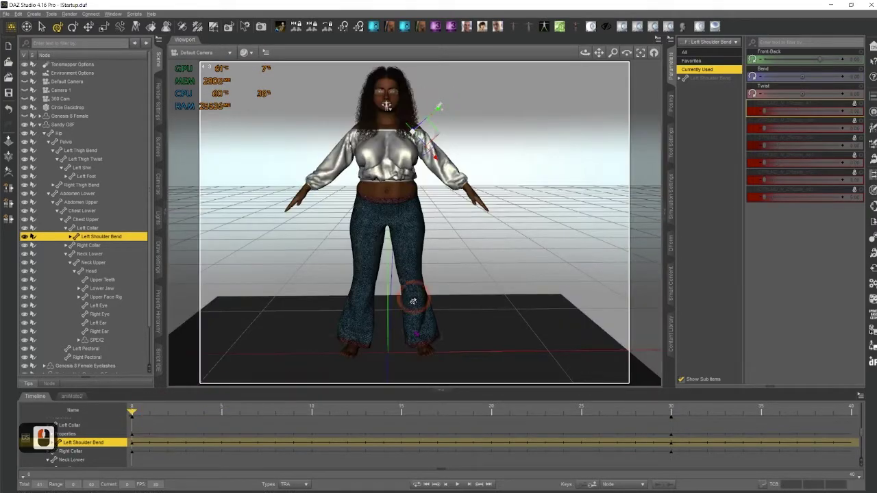